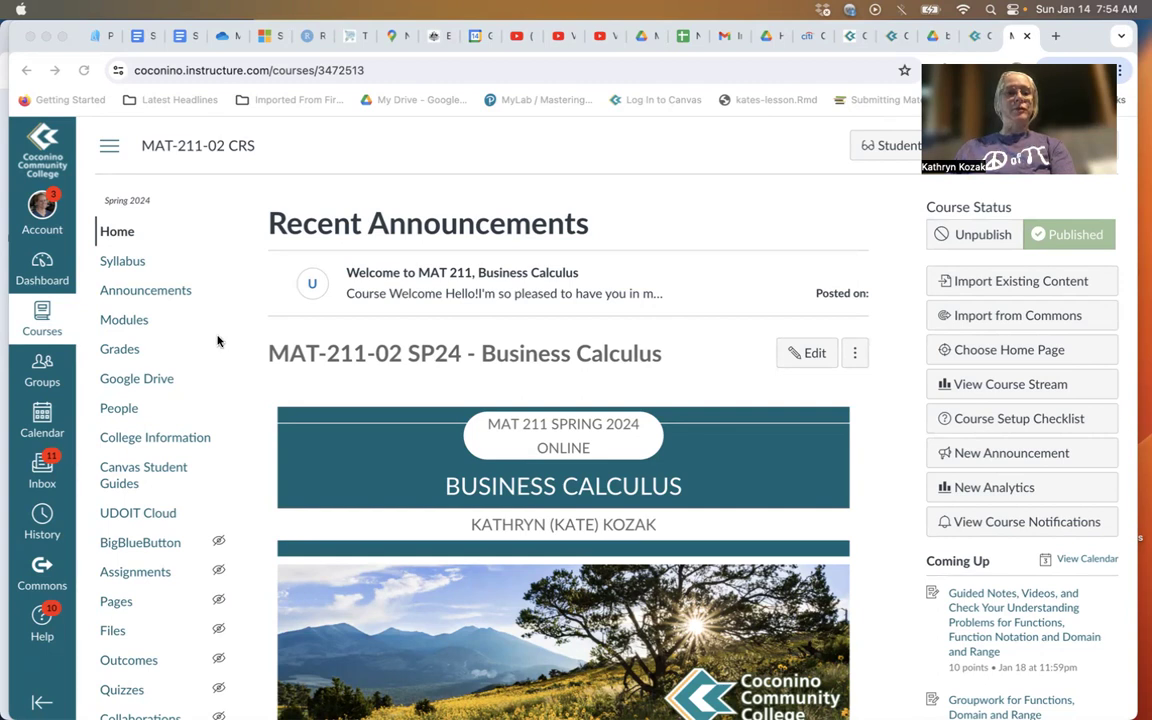
# - Bring the Chrome window showing the MAT-211-02 Canvas course to the front
pyautogui.click(117, 411)
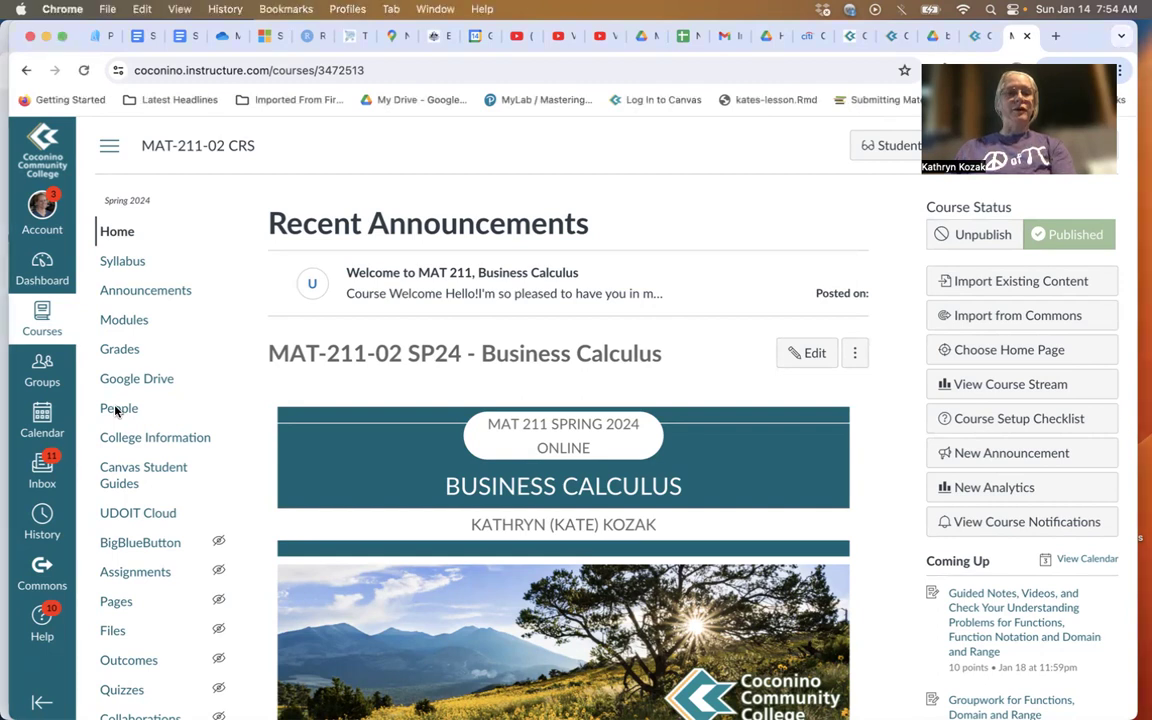
# - Open the course People list and switch to the Groupwork Projects group set
pyautogui.click(117, 410)
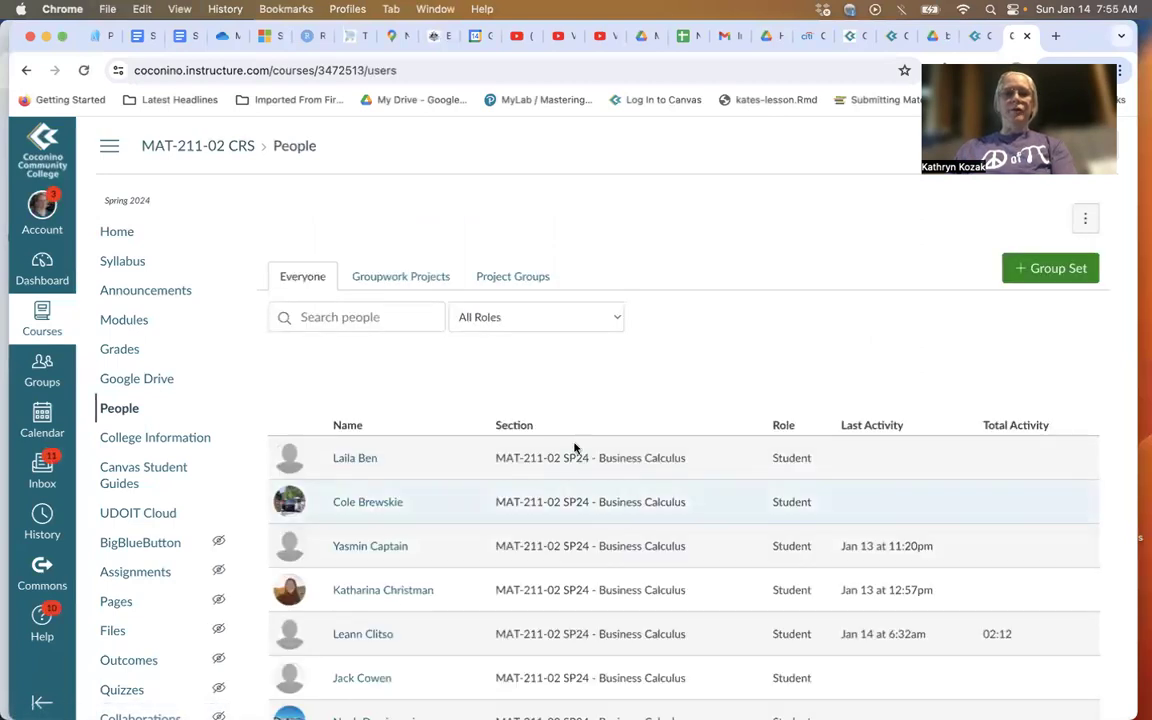
pyautogui.click(405, 281)
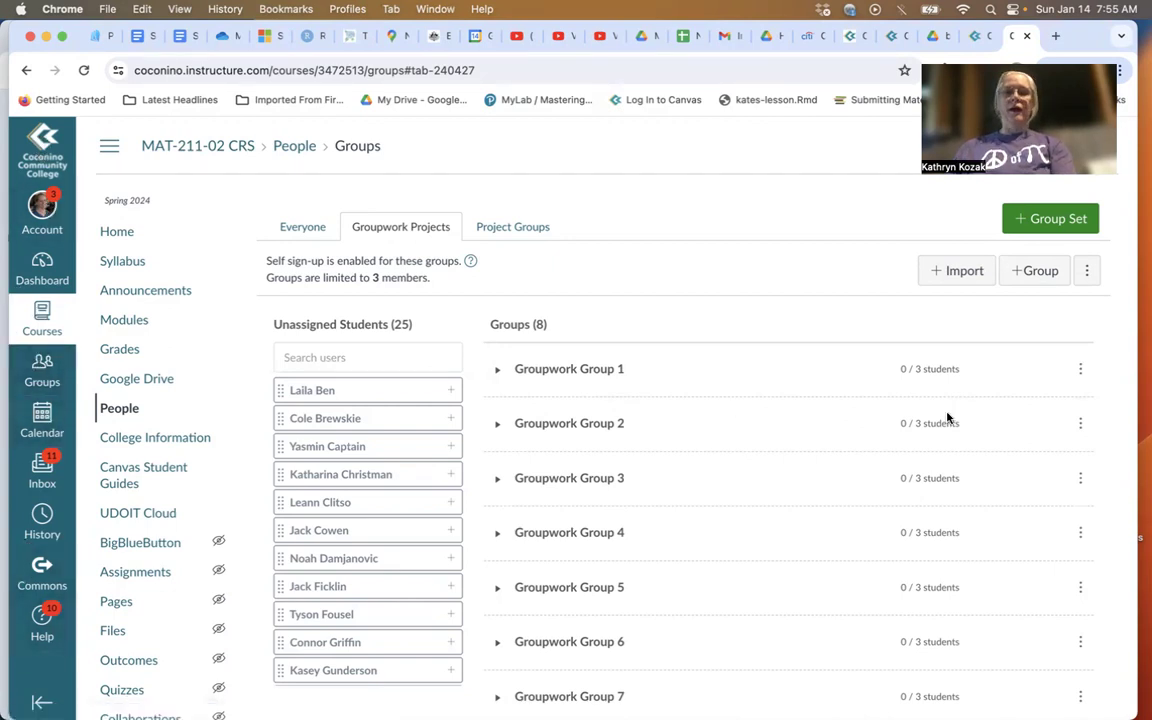
# - Visit Groupwork Group 1's homepage, check People and Discussions, then open the Domain and Range collaboration
pyautogui.click(1081, 372)
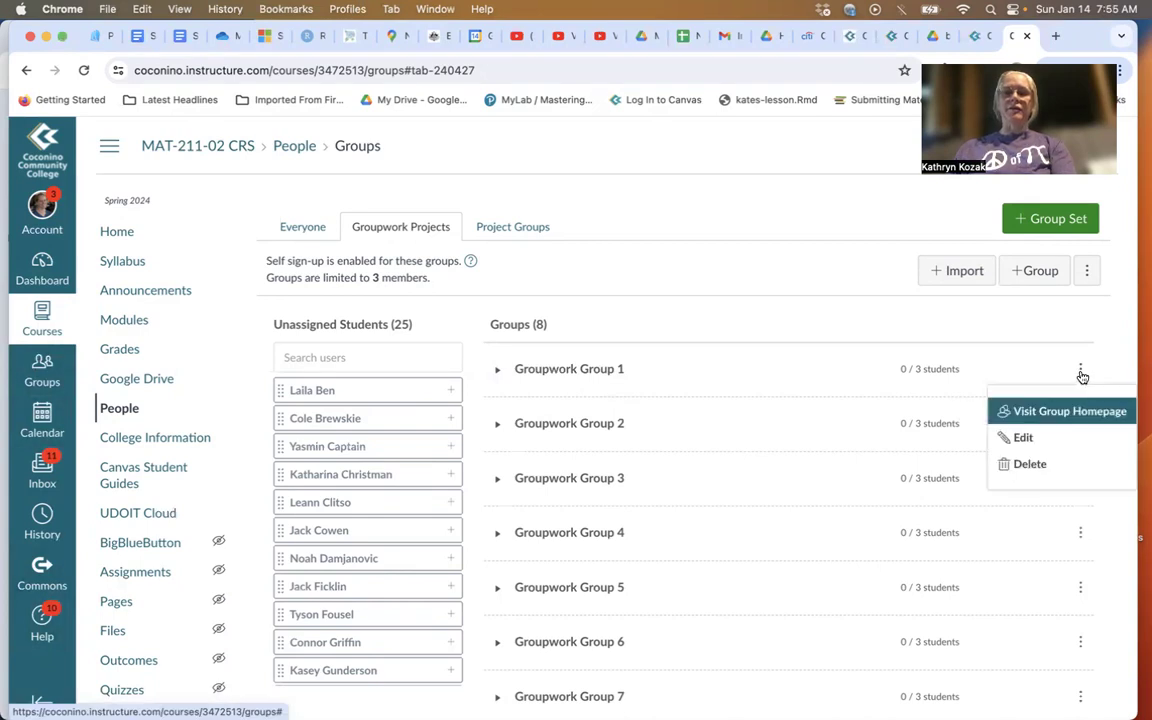
pyautogui.click(1046, 412)
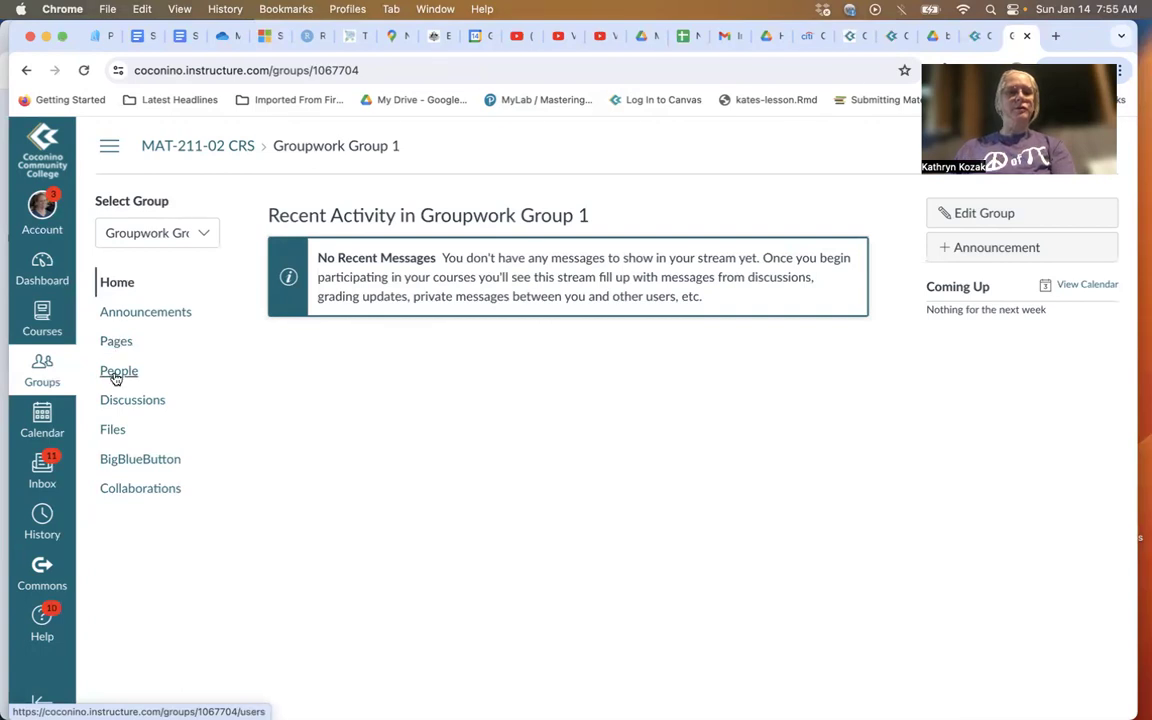
pyautogui.click(116, 377)
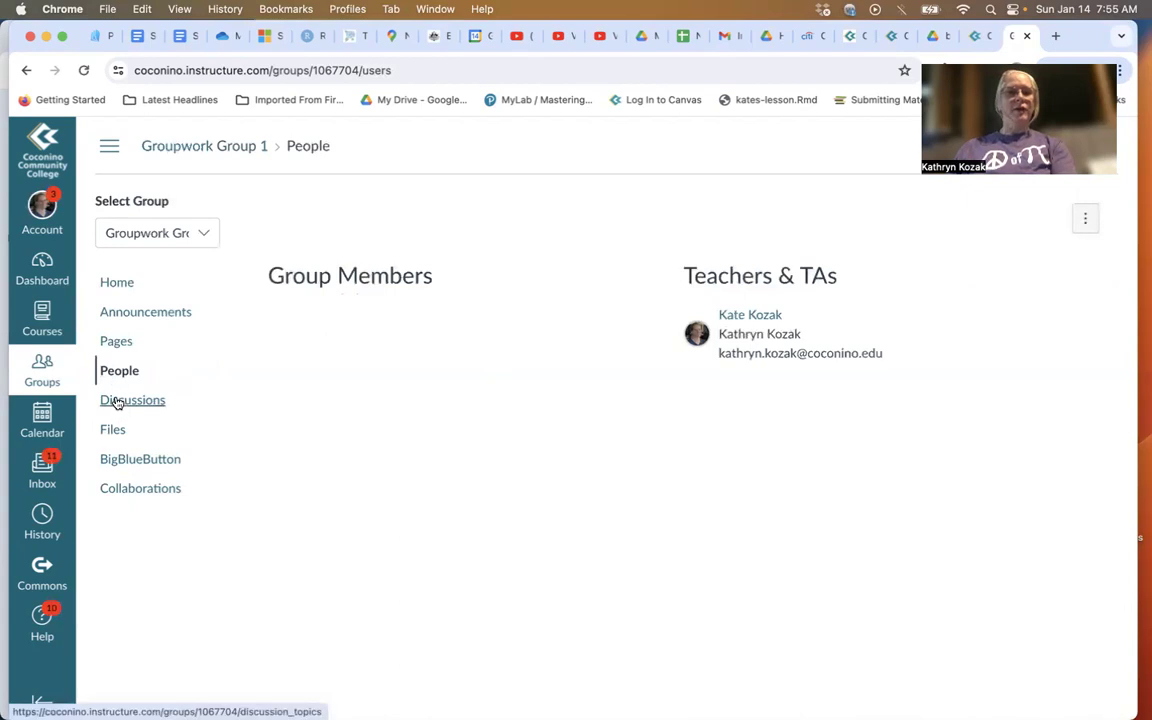
pyautogui.click(116, 402)
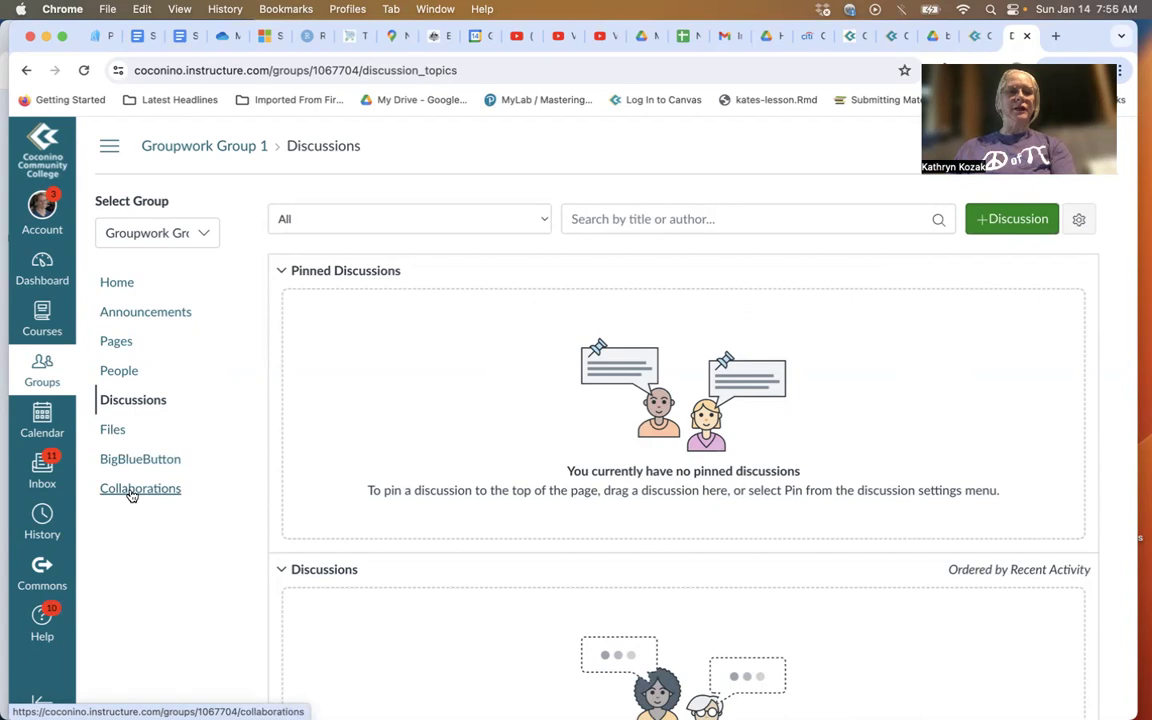
pyautogui.click(131, 490)
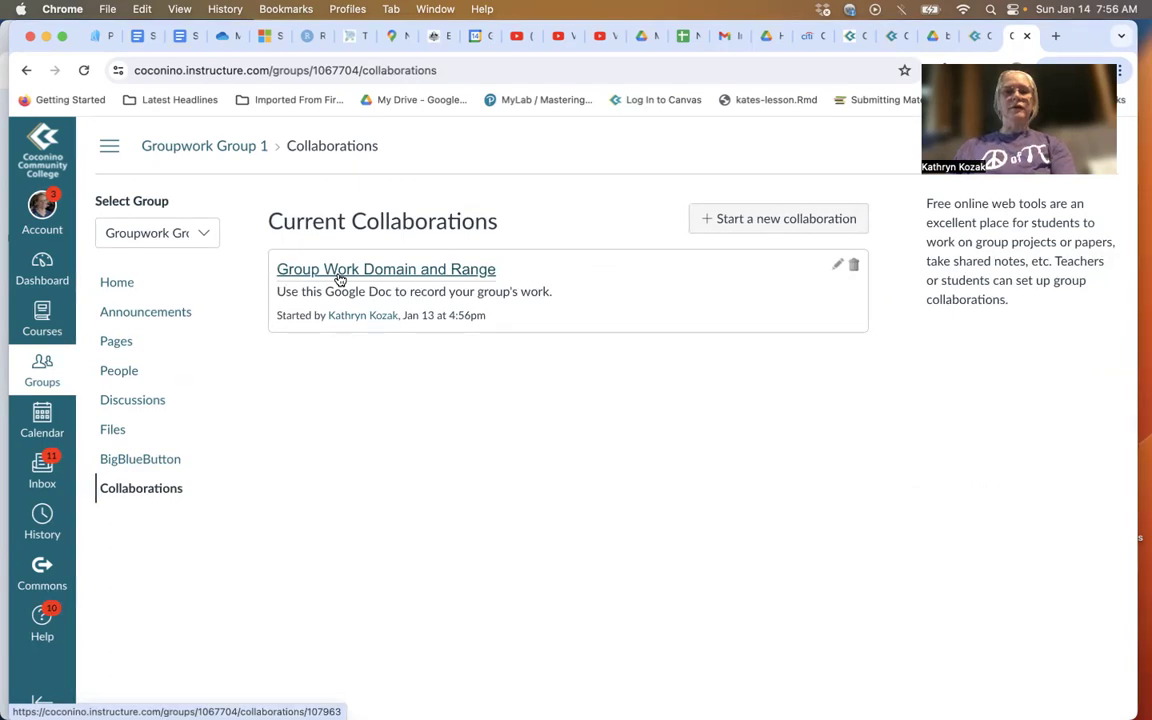
pyautogui.click(340, 280)
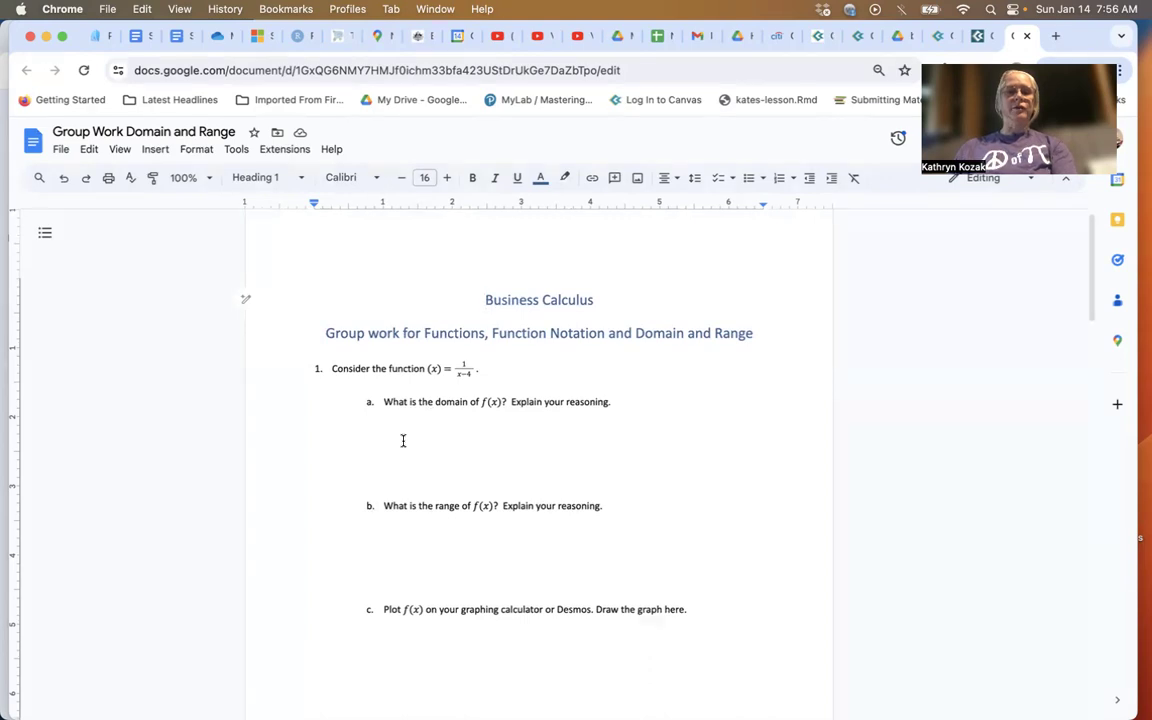
# - Scroll through questions 1 and 2, down to the x/y table and parts a–d
pyautogui.scroll(-5, 403, 440)
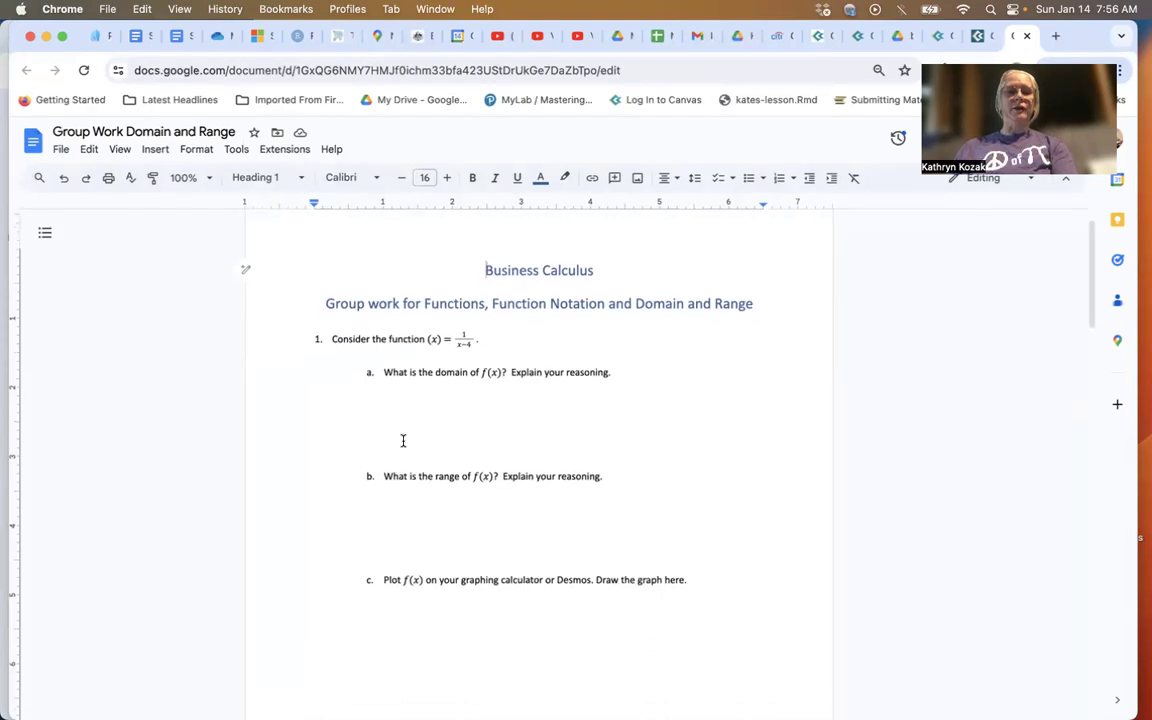
pyautogui.scroll(-5, 403, 440)
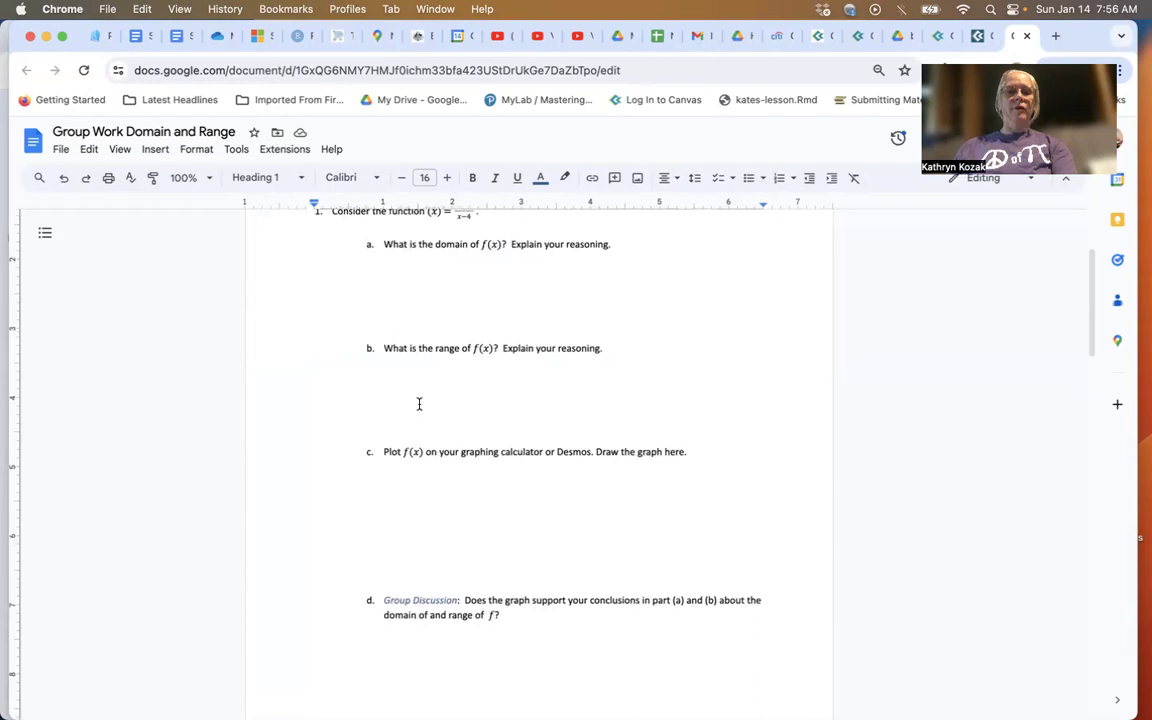
pyautogui.scroll(5, 419, 403)
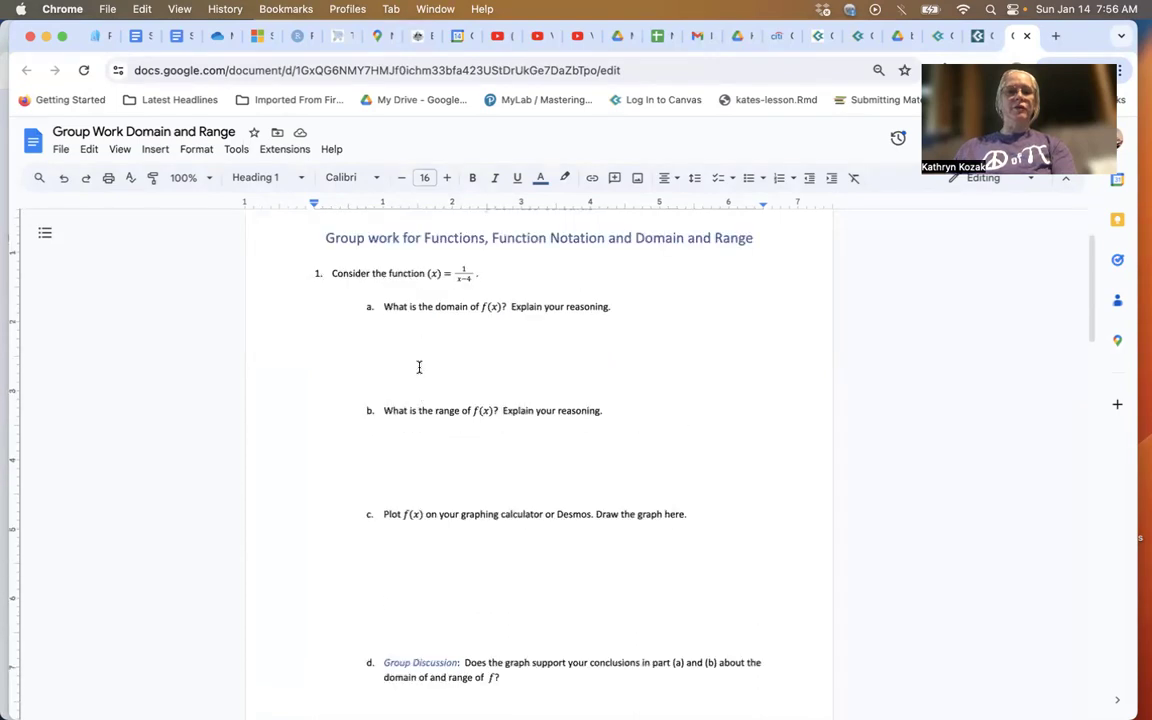
pyautogui.scroll(-5, 414, 541)
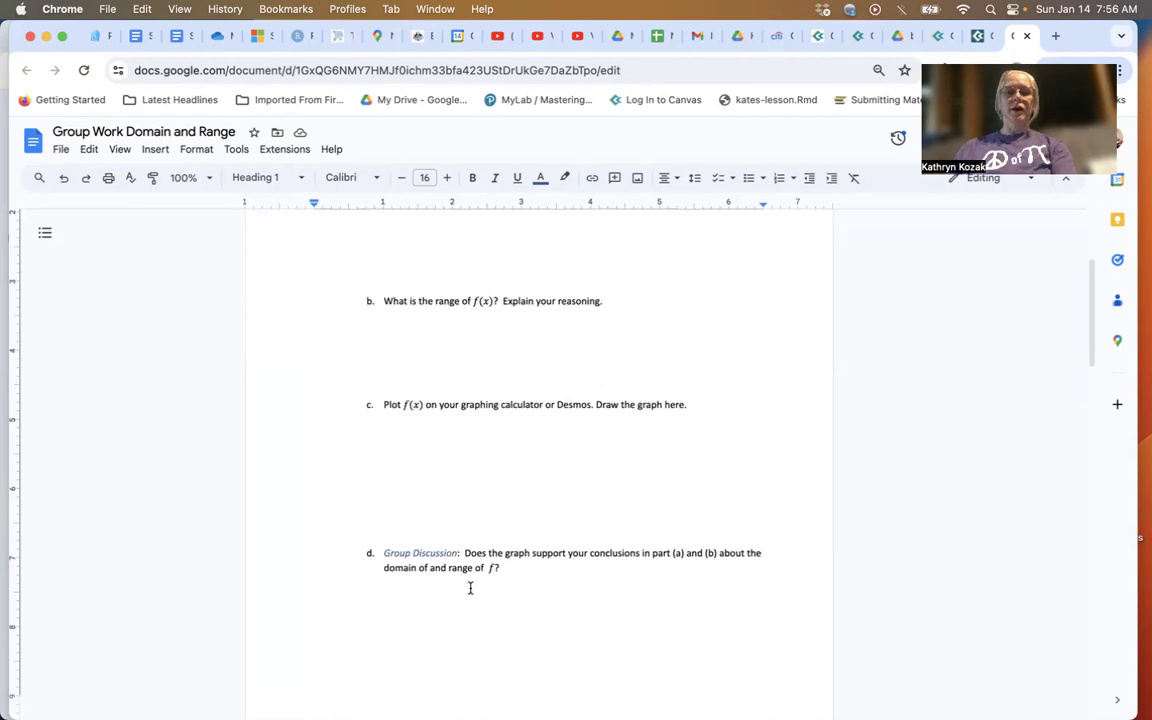
pyautogui.scroll(-15, 451, 645)
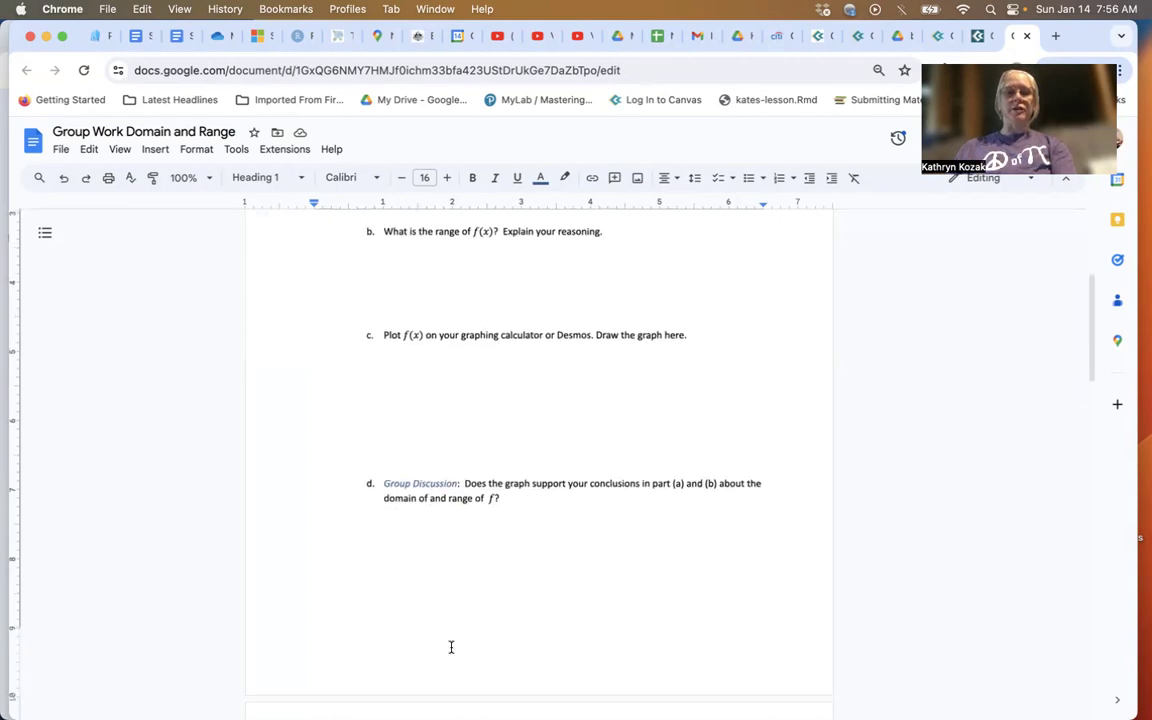
pyautogui.scroll(-5, 451, 645)
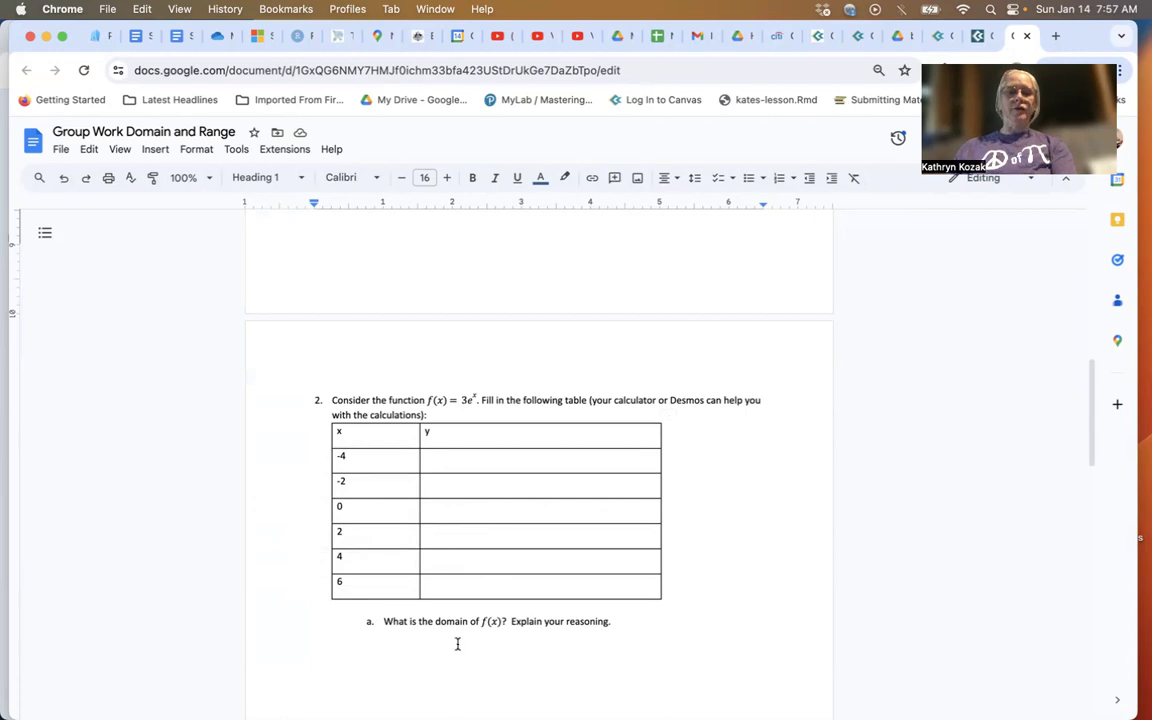
pyautogui.scroll(-10, 457, 644)
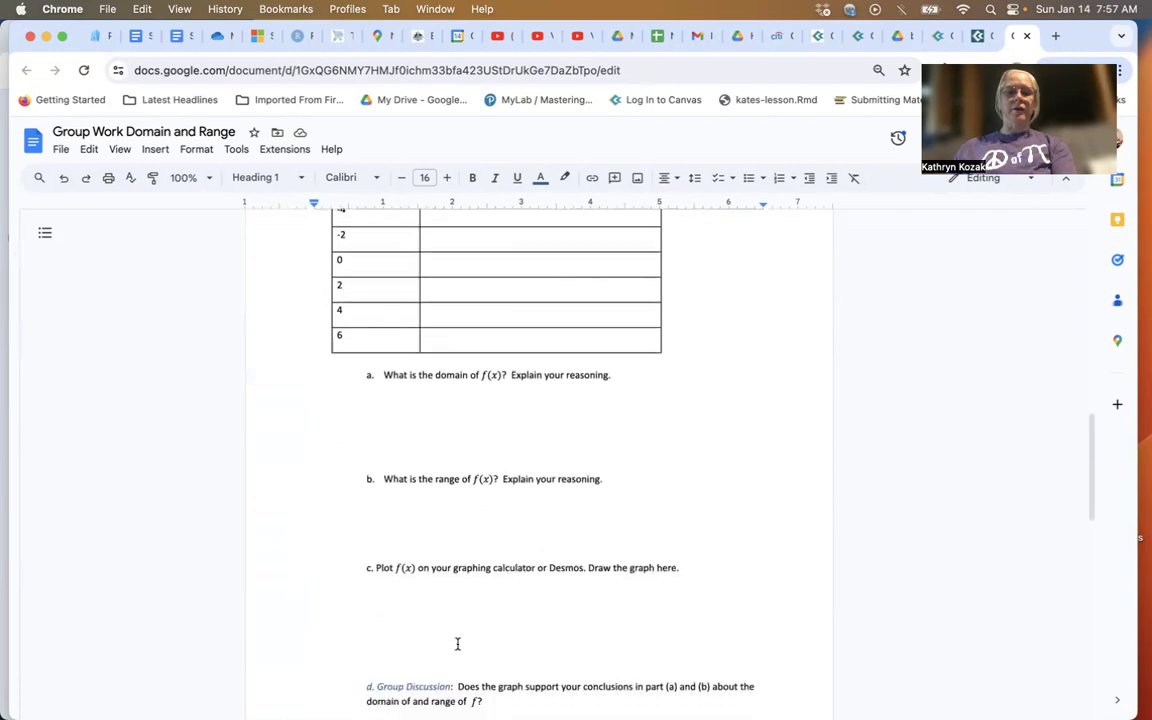
pyautogui.scroll(-3, 457, 644)
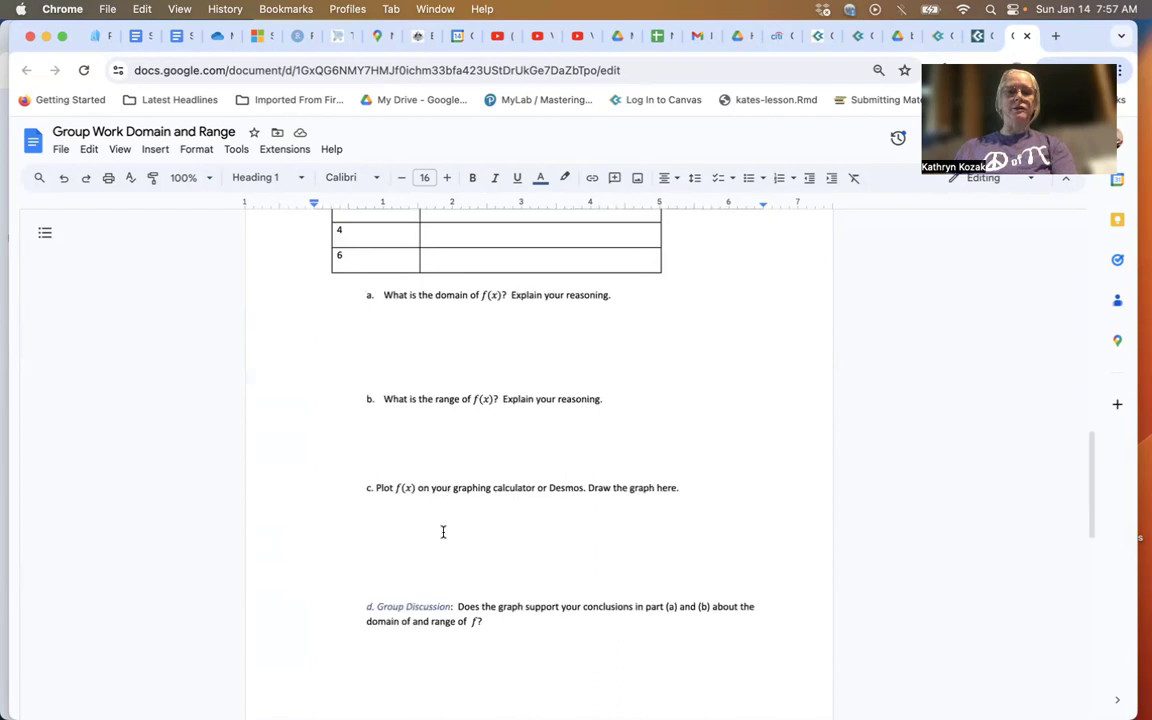
pyautogui.scroll(-1, 443, 532)
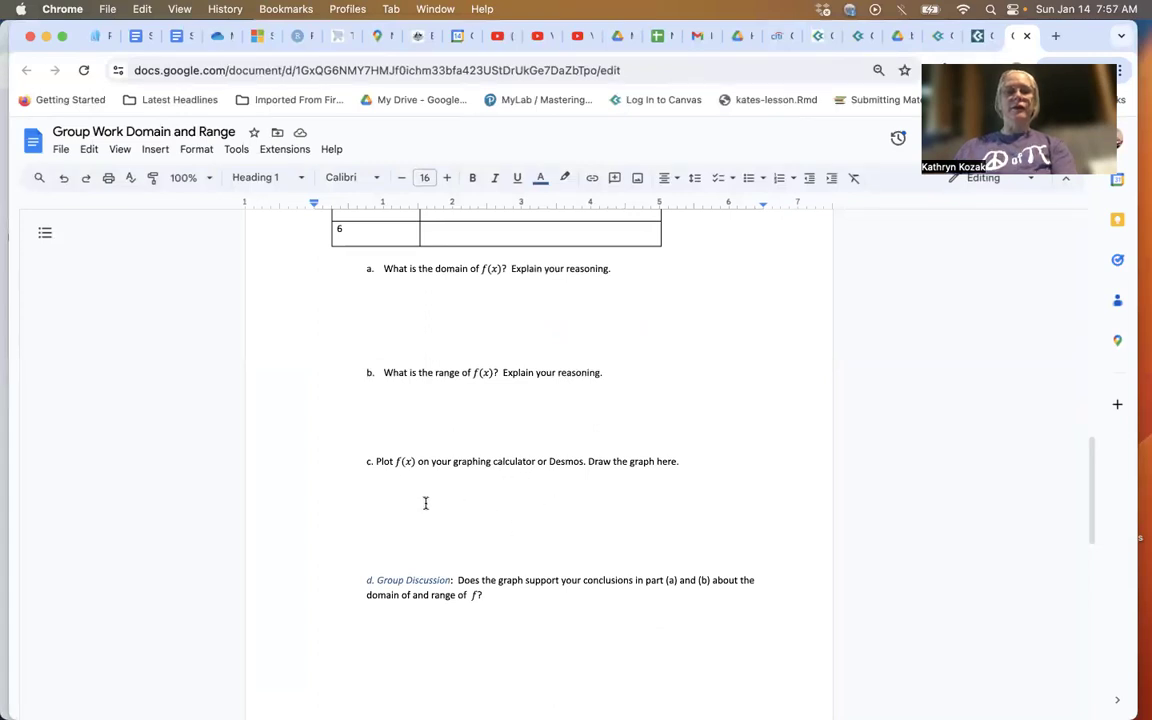
# - Place the caret on the blank line under question a, checking the Insert and Edit menus
pyautogui.click(152, 151)
pyautogui.moveTo(180, 176)
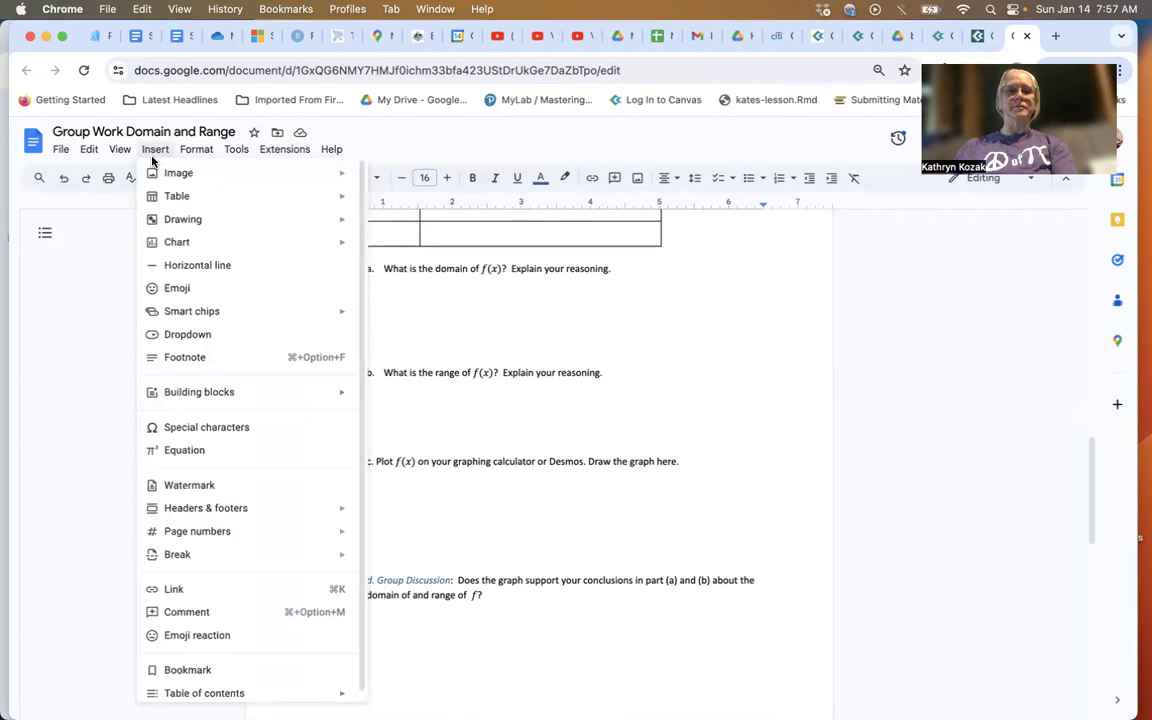
pyautogui.click(153, 153)
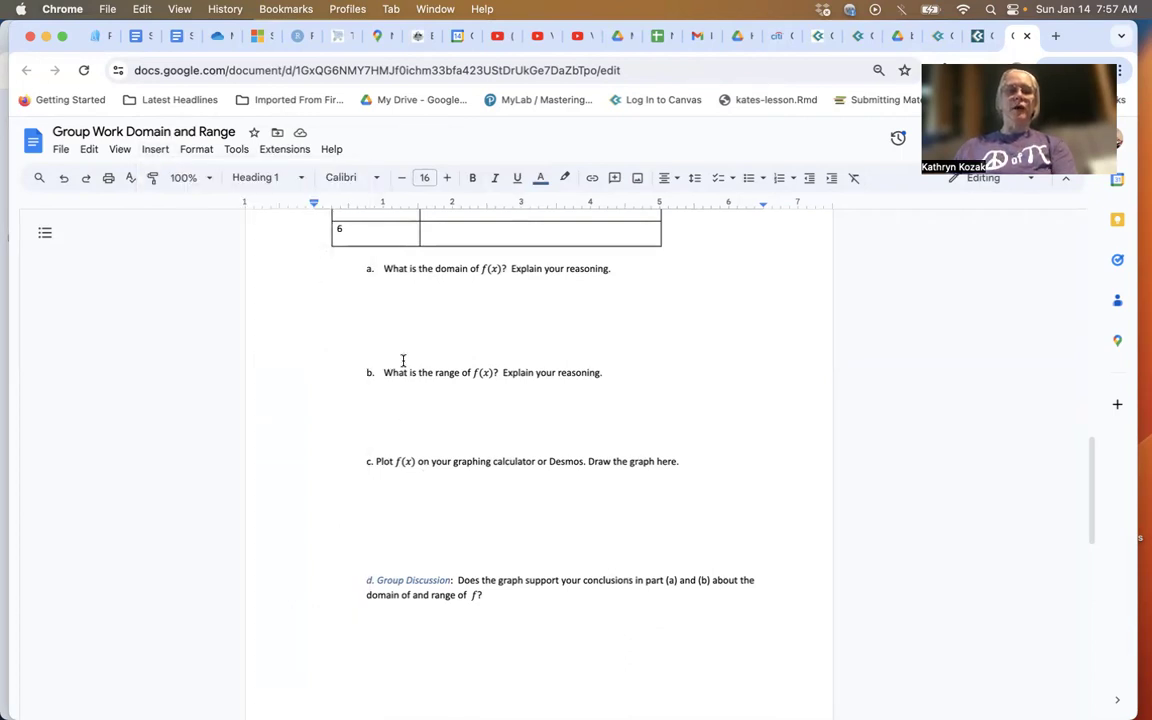
pyautogui.click(391, 304)
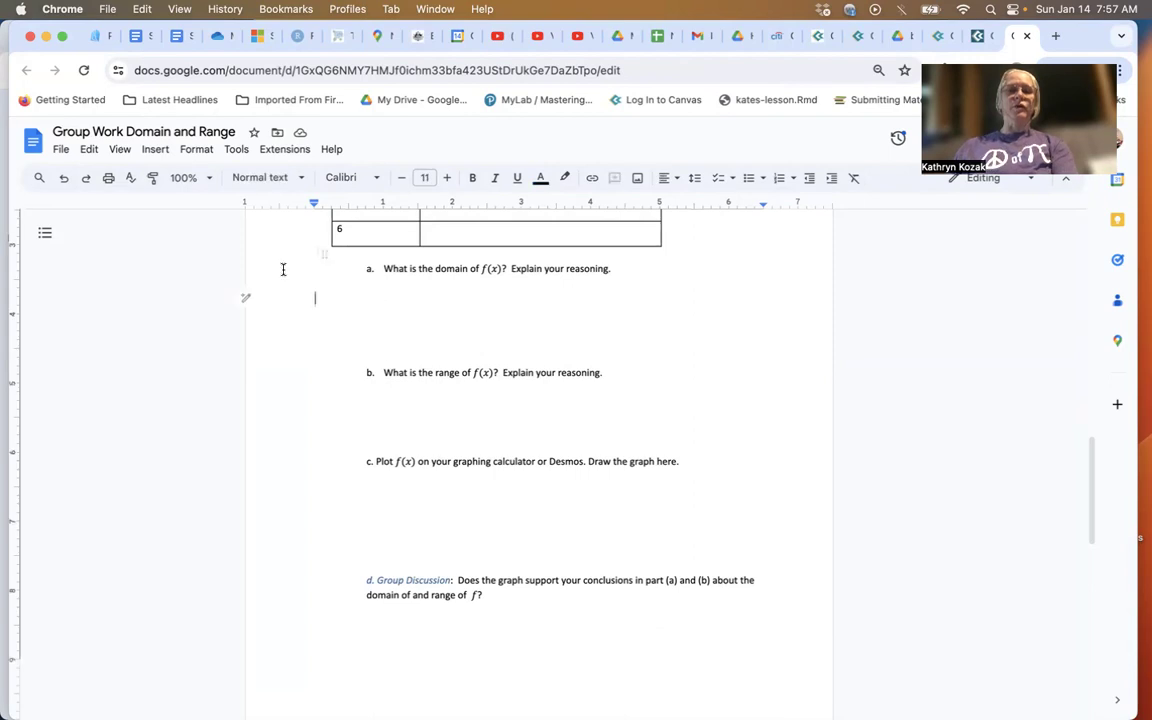
pyautogui.click(90, 150)
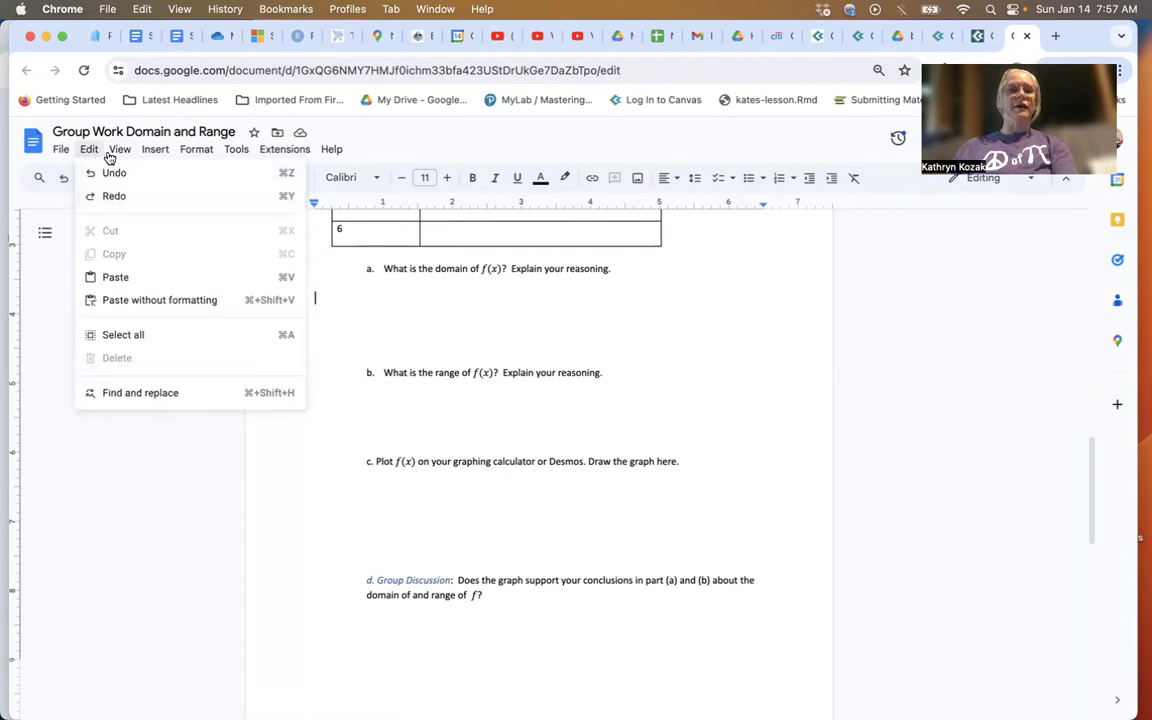
pyautogui.moveTo(152, 157)
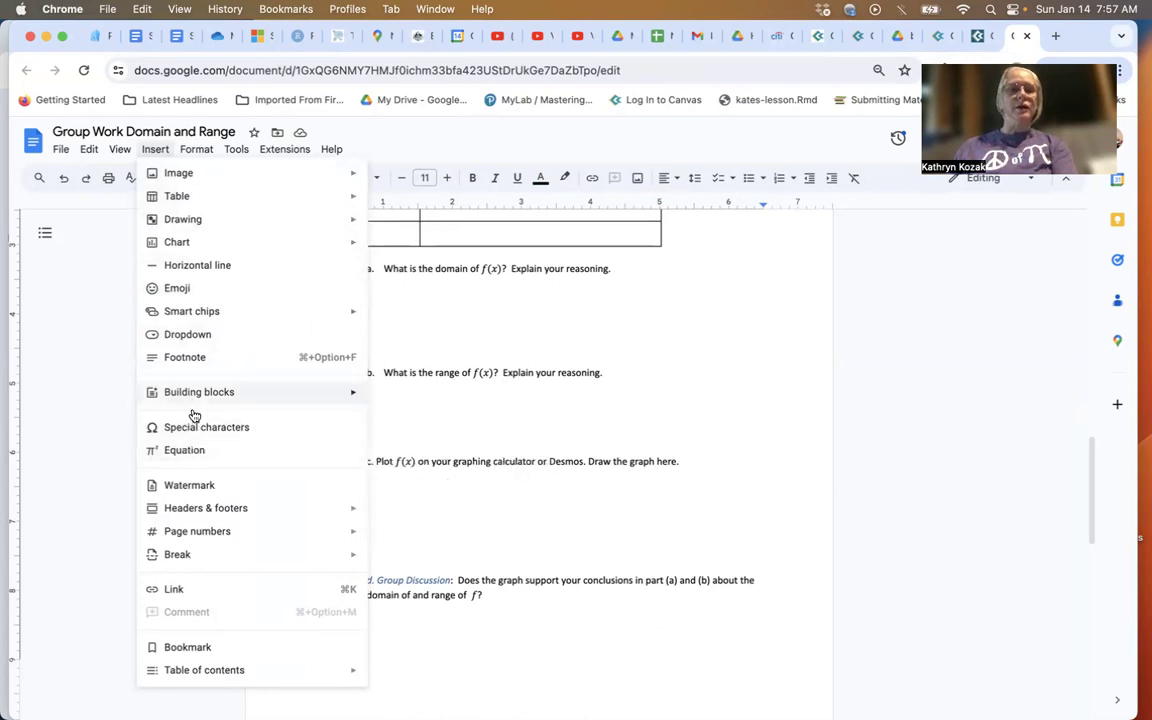
# - Insert an equation and preview its operator, relation, math and arrow symbol lists
pyautogui.click(193, 450)
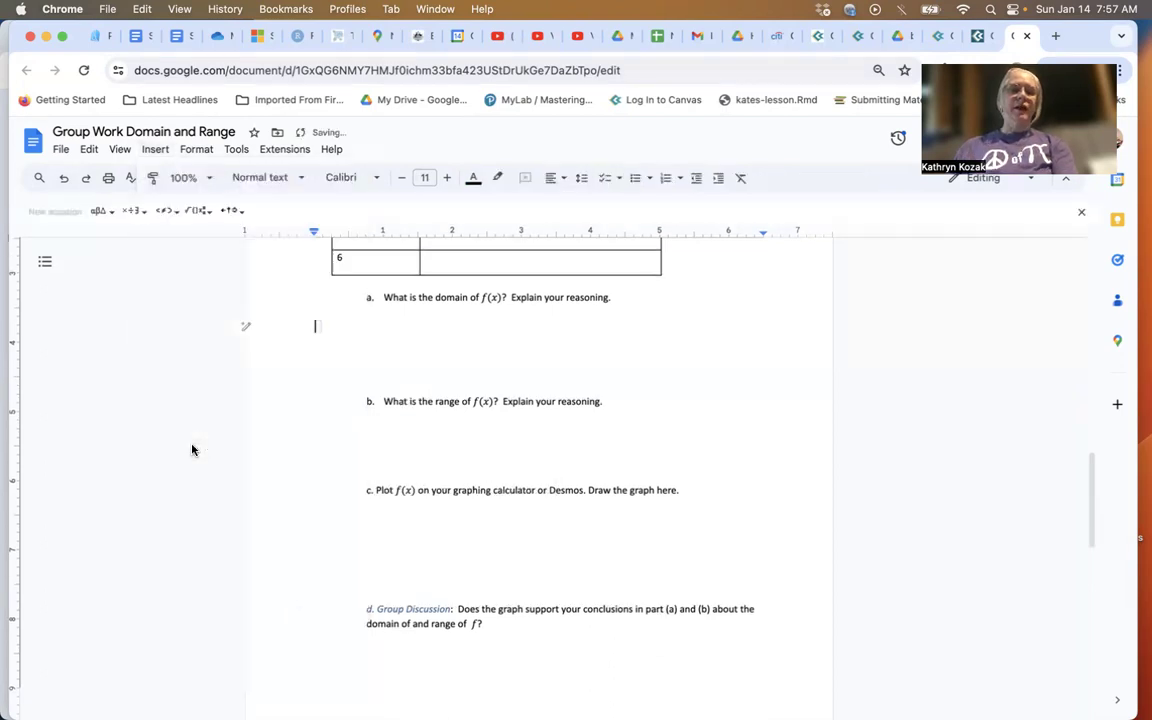
pyautogui.click(144, 216)
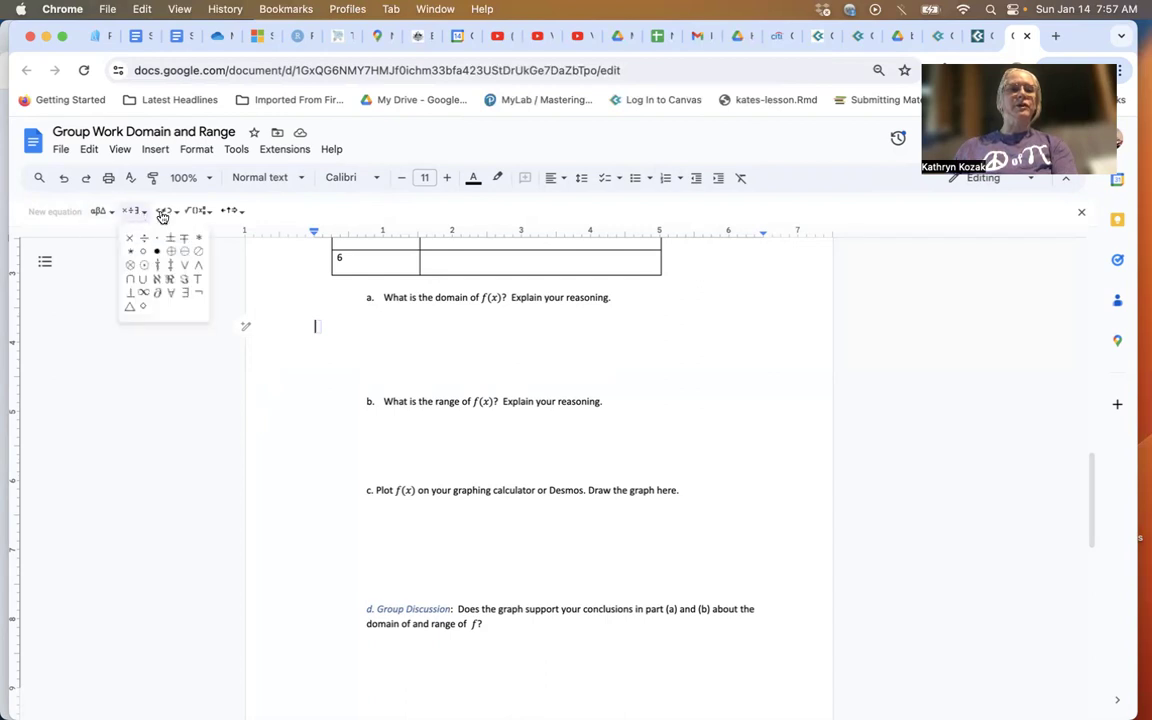
pyautogui.click(165, 214)
pyautogui.click(176, 216)
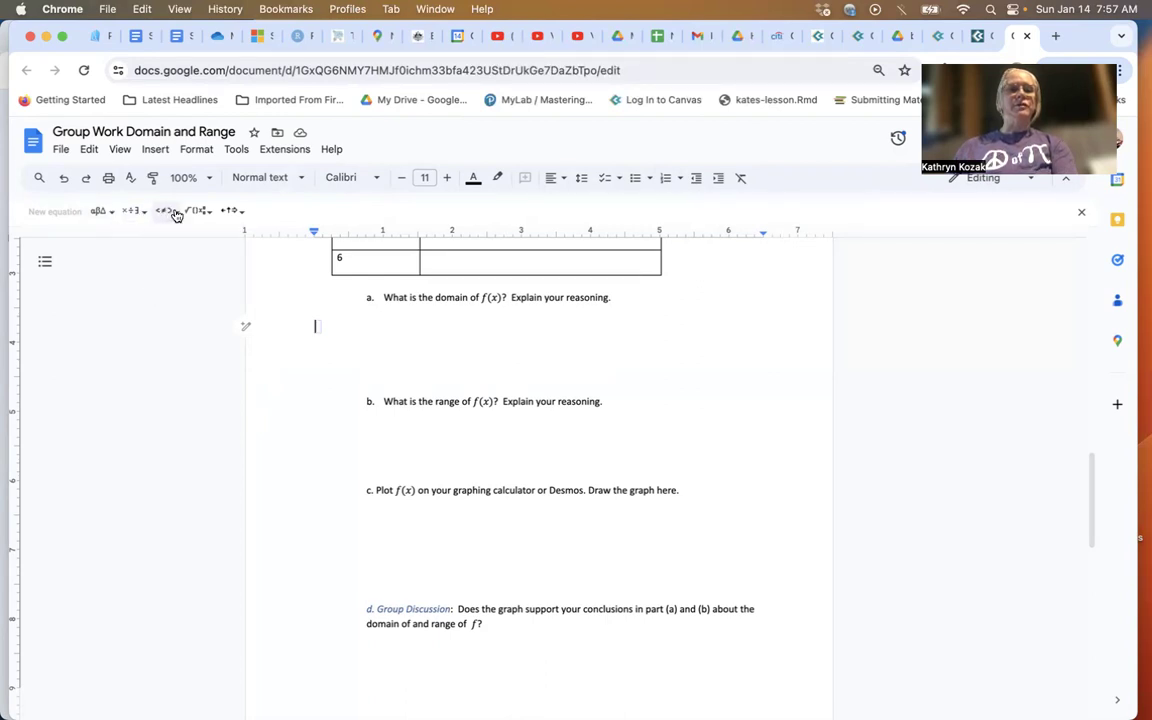
pyautogui.click(174, 216)
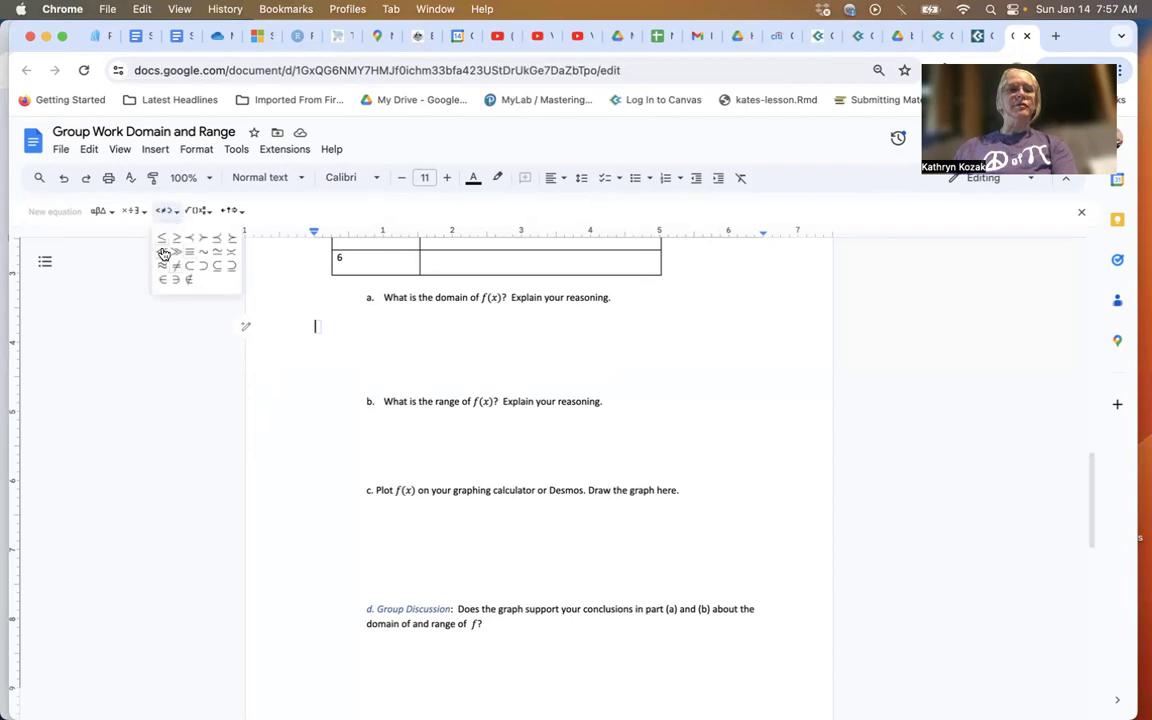
pyautogui.click(199, 216)
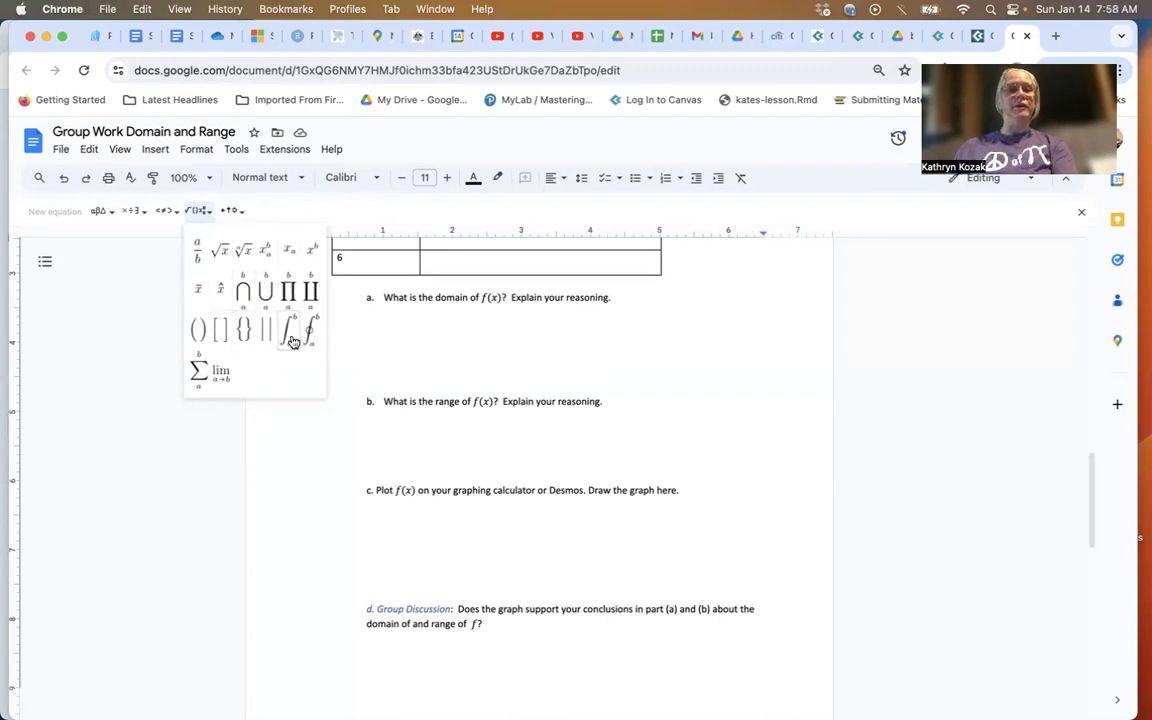
pyautogui.moveTo(227, 215)
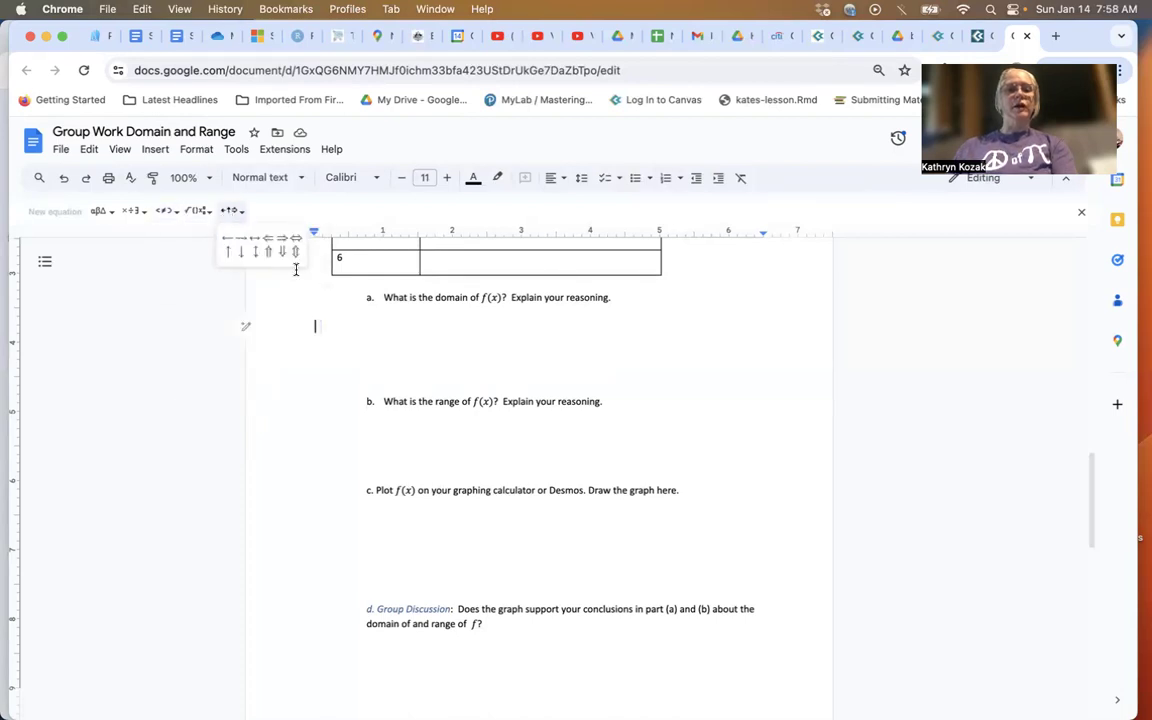
# - Step out to normal text, then return the caret to the equation below question a
pyautogui.click(354, 357)
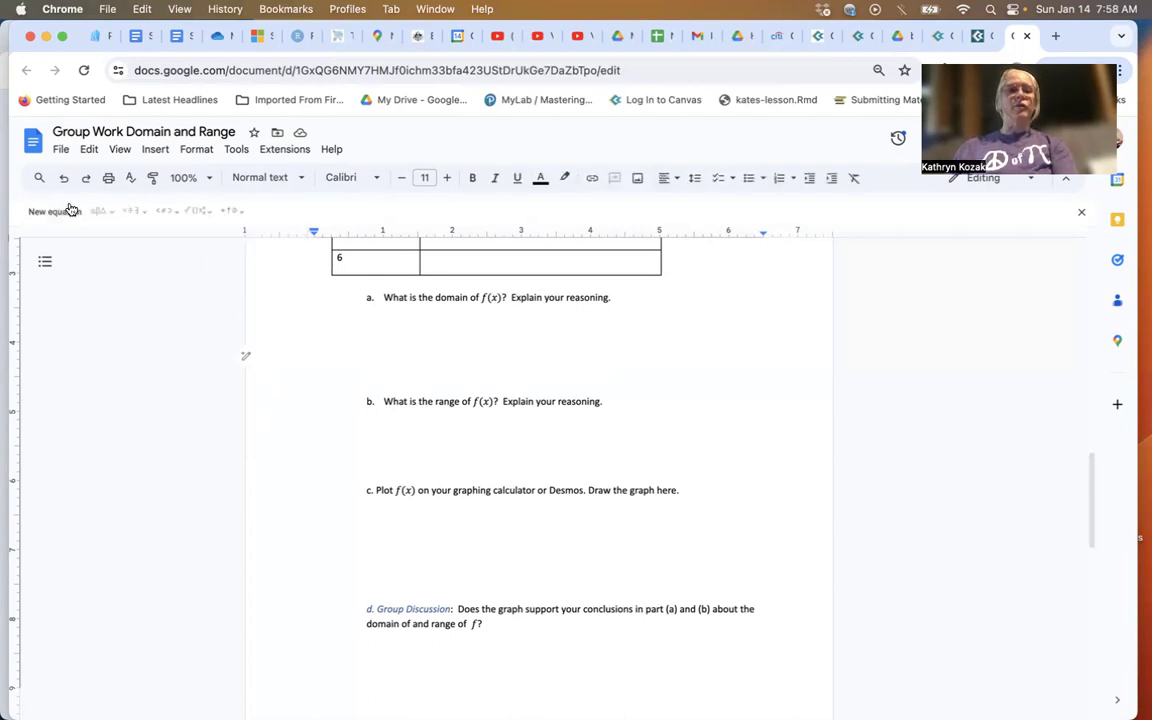
pyautogui.click(321, 326)
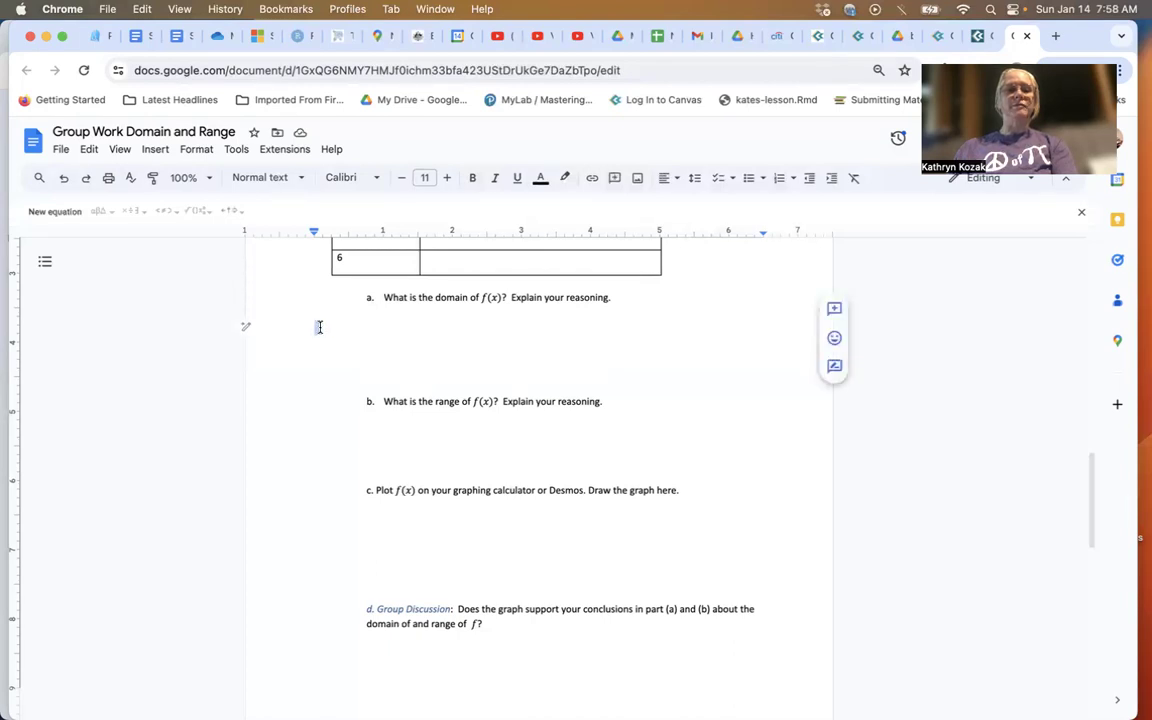
pyautogui.click(315, 315)
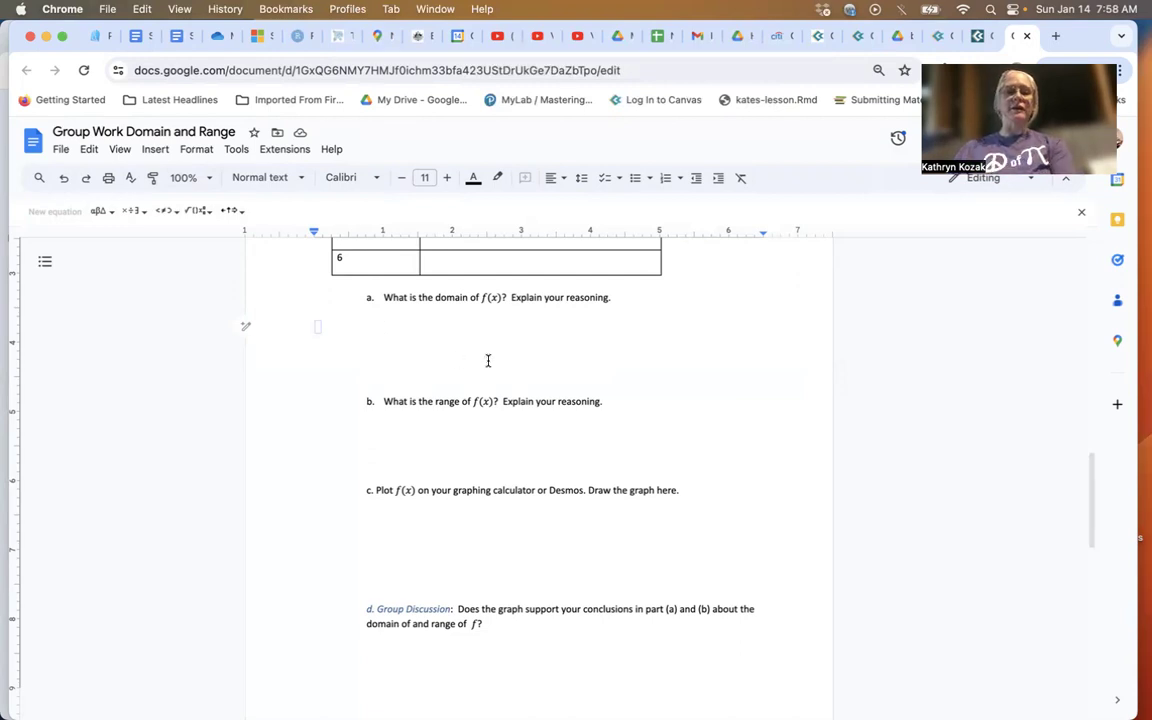
pyautogui.scroll(8, 547, 401)
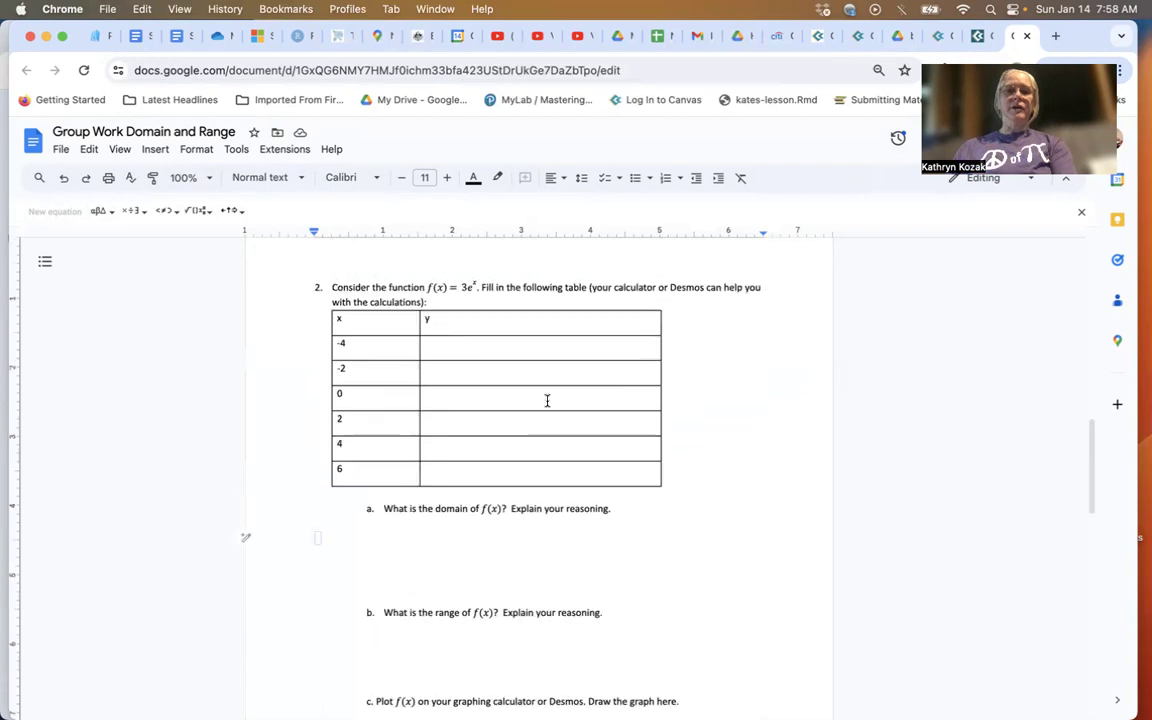
pyautogui.scroll(8, 547, 401)
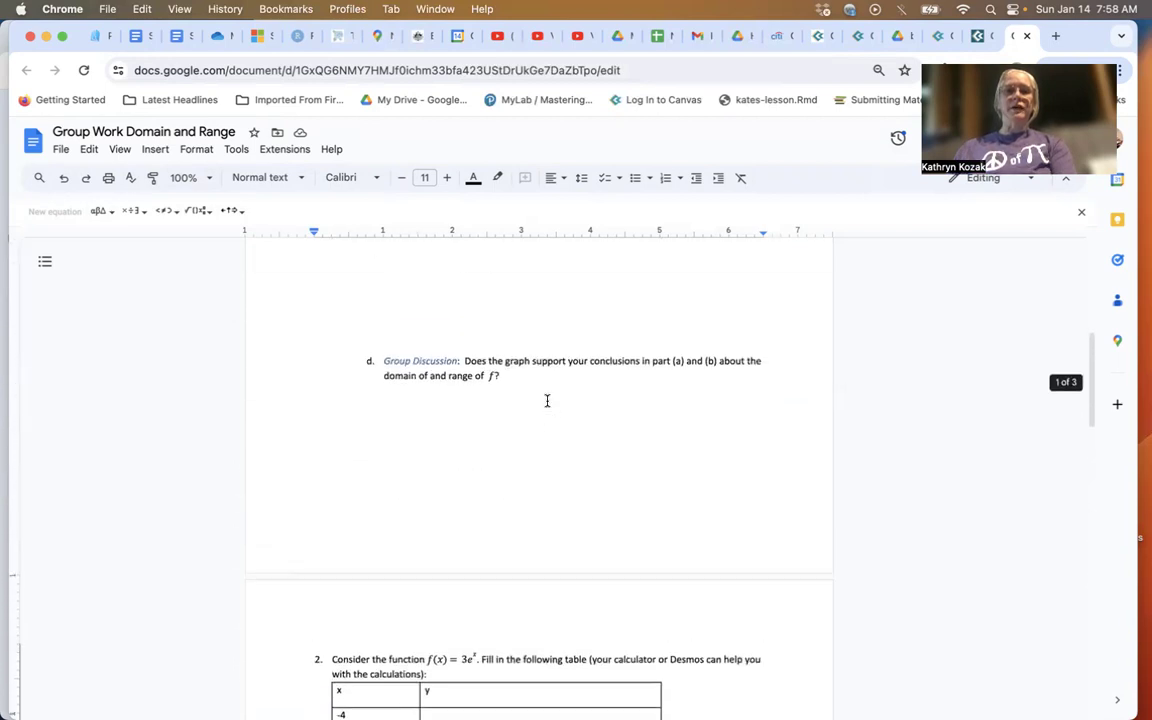
pyautogui.scroll(2, 547, 401)
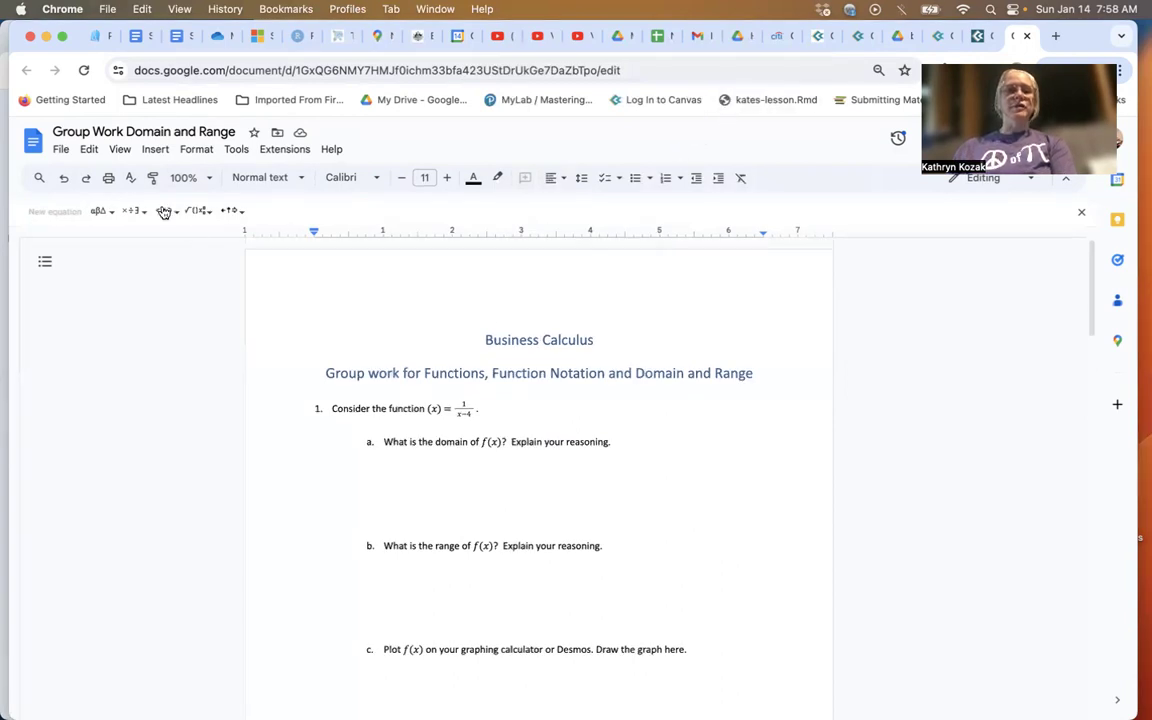
pyautogui.click(61, 149)
pyautogui.moveTo(88, 300)
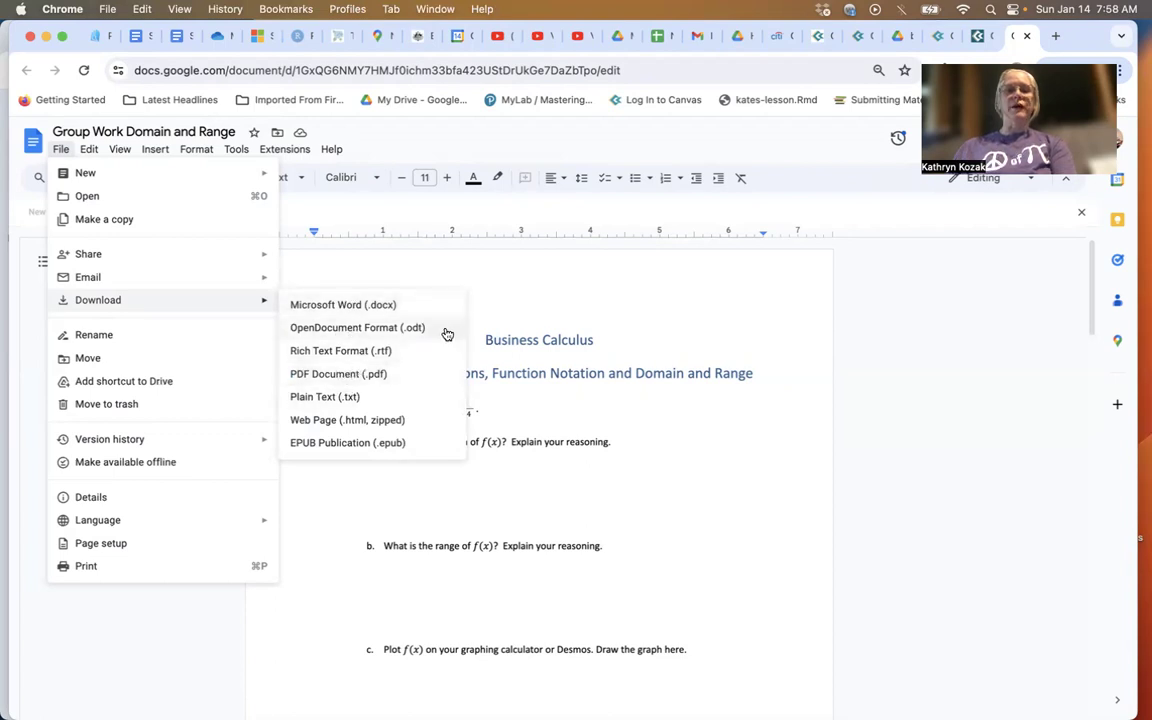
pyautogui.click(615, 568)
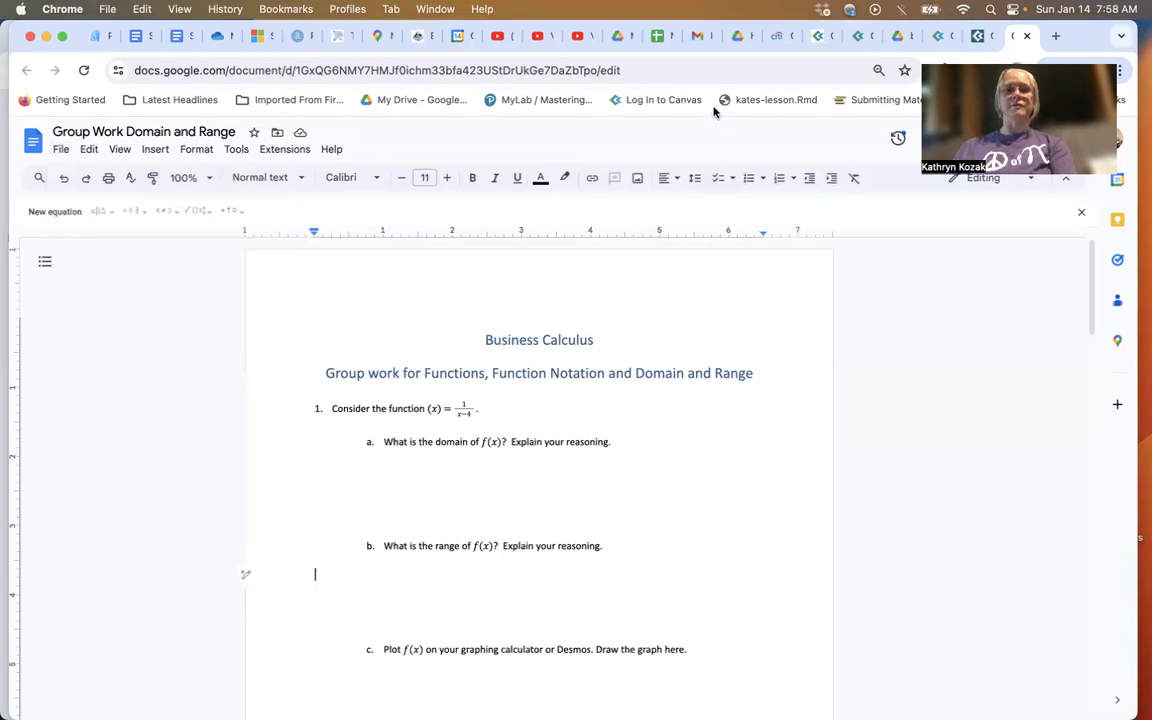